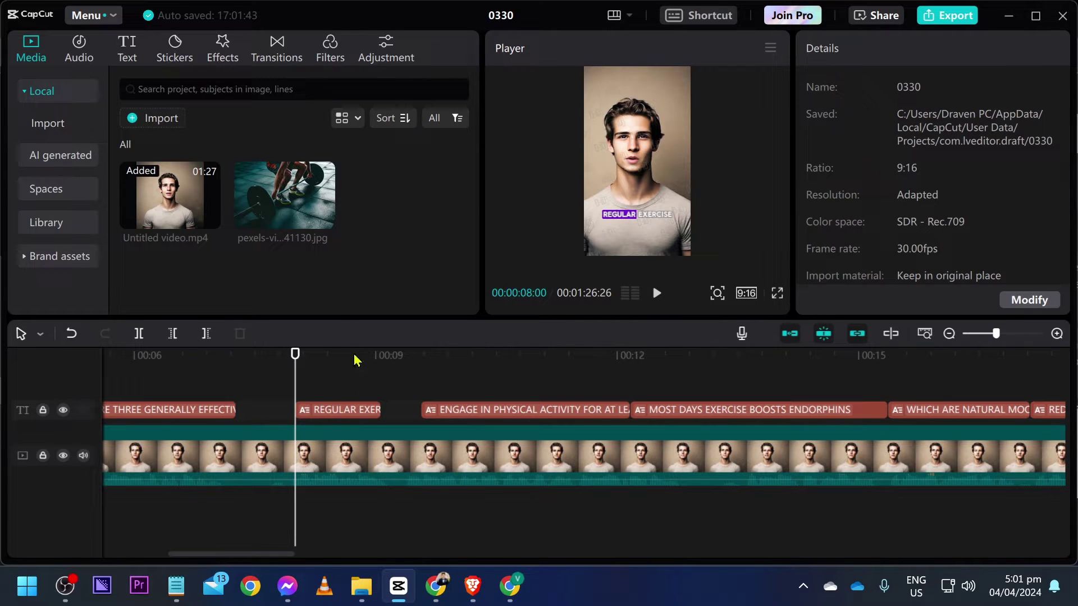
# Replay the opening of the talking-head video from the start.
pyautogui.moveTo(294, 363); pyautogui.dragTo(2, 364)
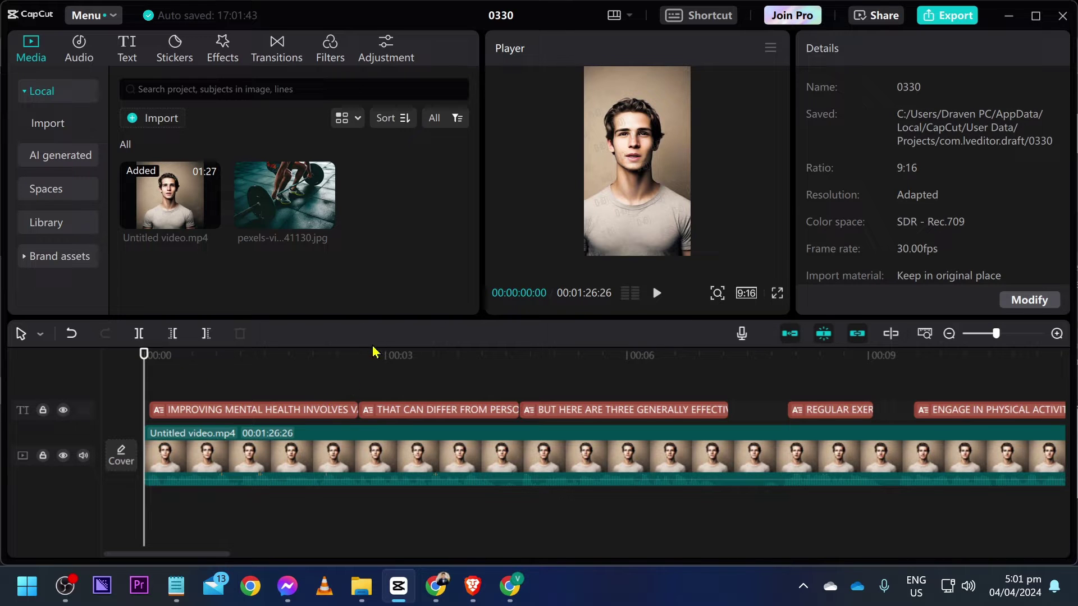
pyautogui.press('space')
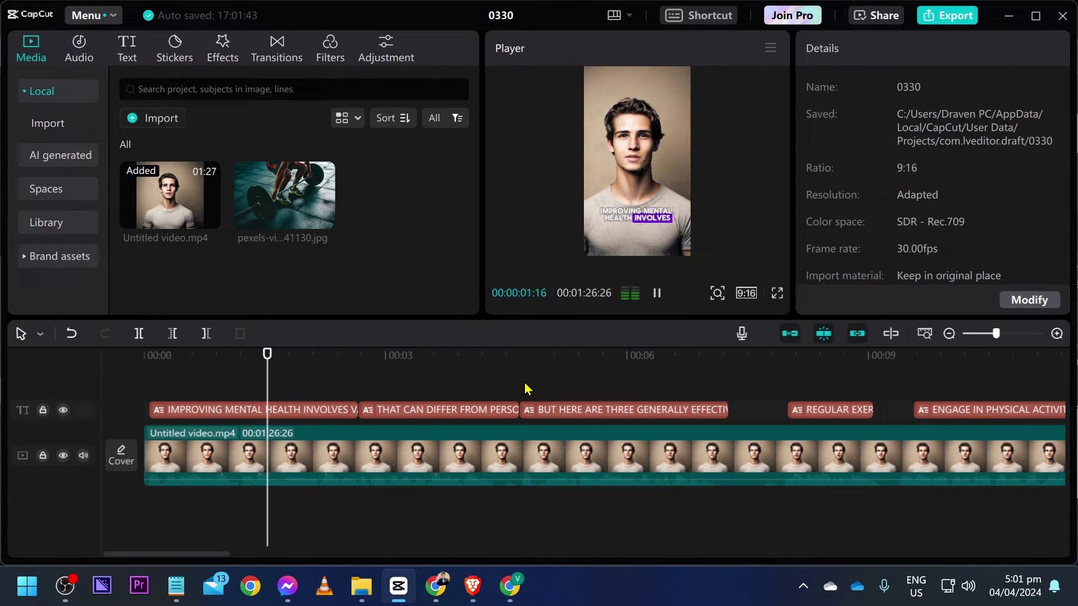
pyautogui.press('space')
# Set the playhead to 00:08:00, select the talking-head clip, and preview the gym photo.
pyautogui.moveTo(359, 355); pyautogui.dragTo(666, 371)
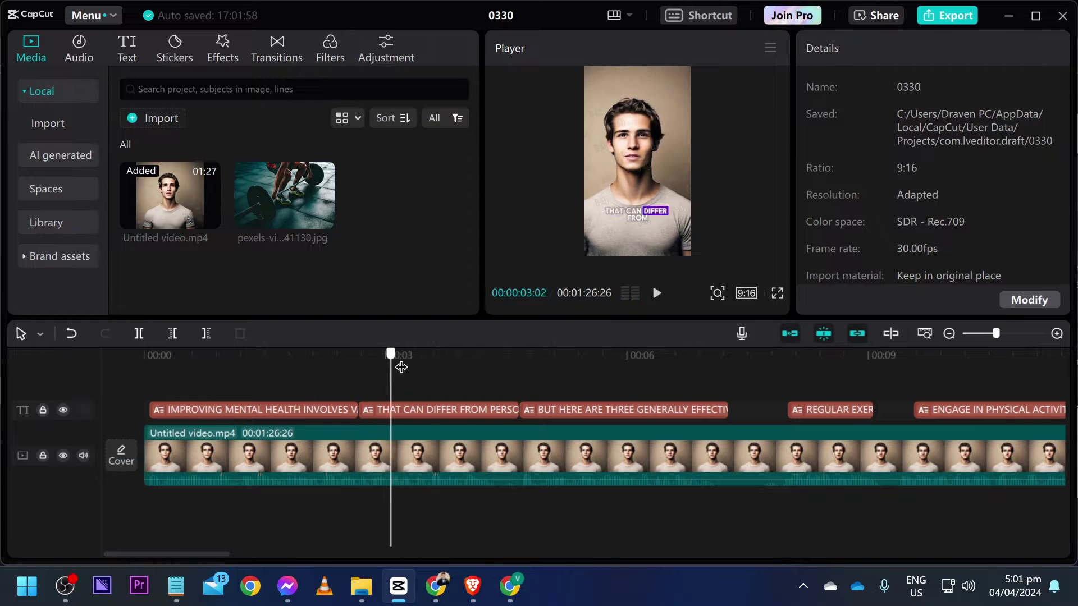
pyautogui.click(726, 362)
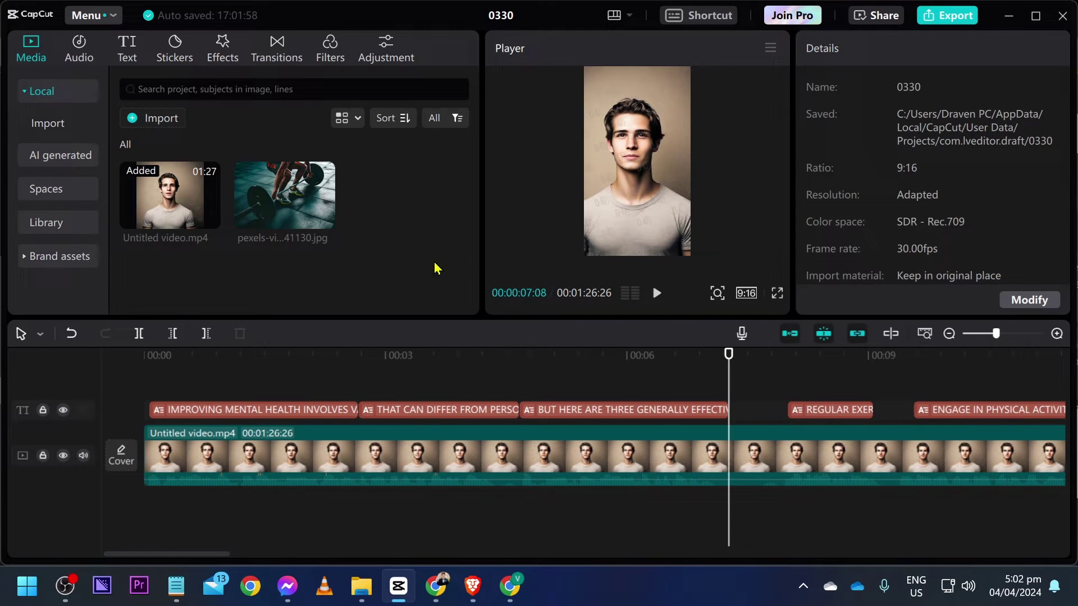
pyautogui.click(741, 360)
pyautogui.moveTo(740, 360); pyautogui.dragTo(789, 368)
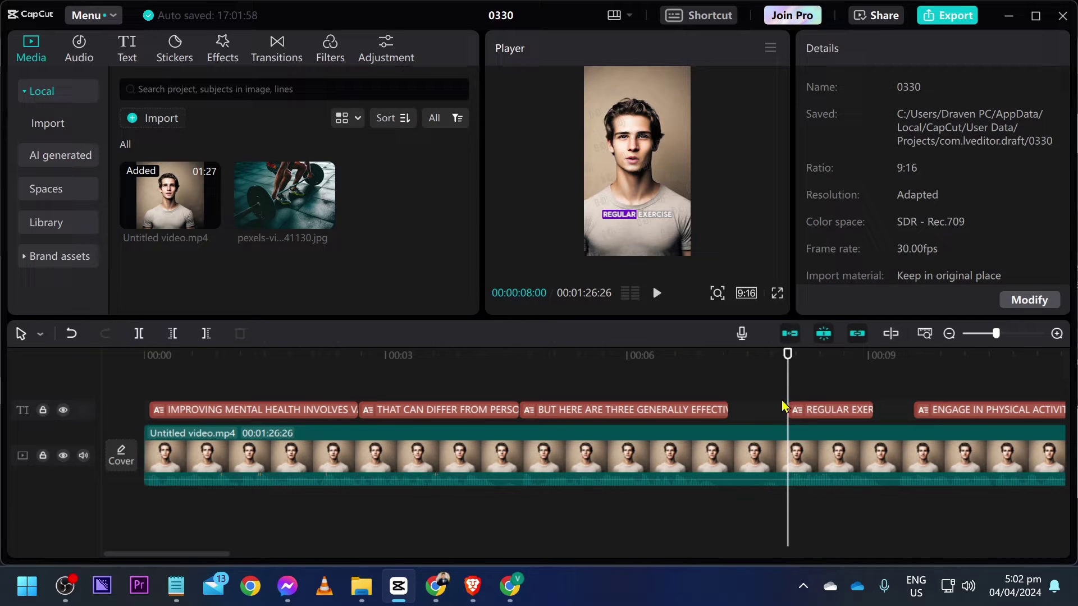
pyautogui.click(796, 448)
pyautogui.scroll(-3, 589, 379)
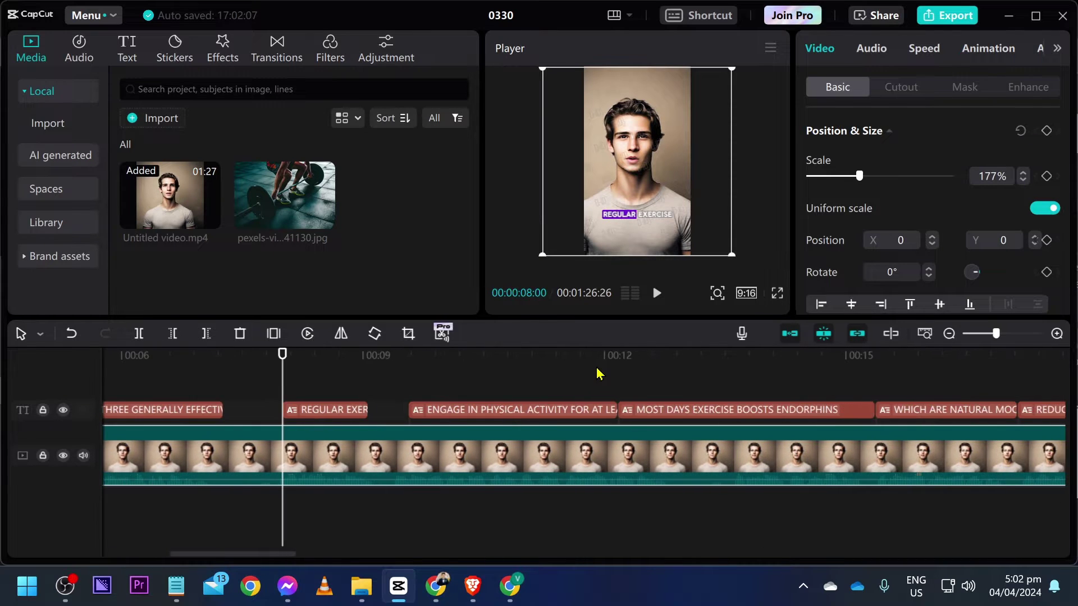
pyautogui.scroll(-1, 351, 392)
pyautogui.scroll(-1, 352, 393)
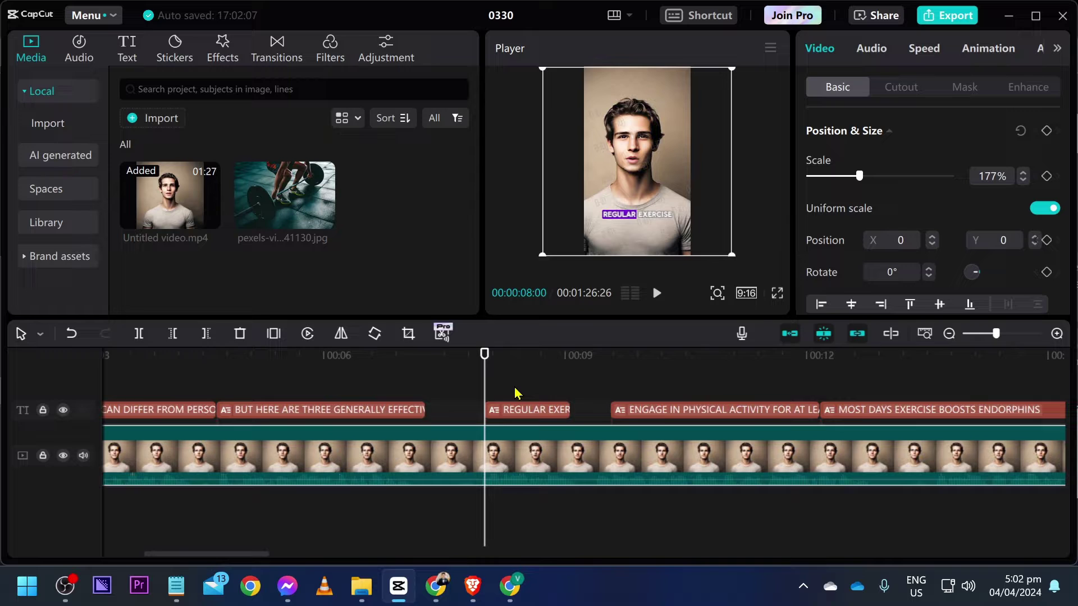
pyautogui.scroll(2, 520, 391)
pyautogui.scroll(2, 519, 392)
pyautogui.click(284, 196)
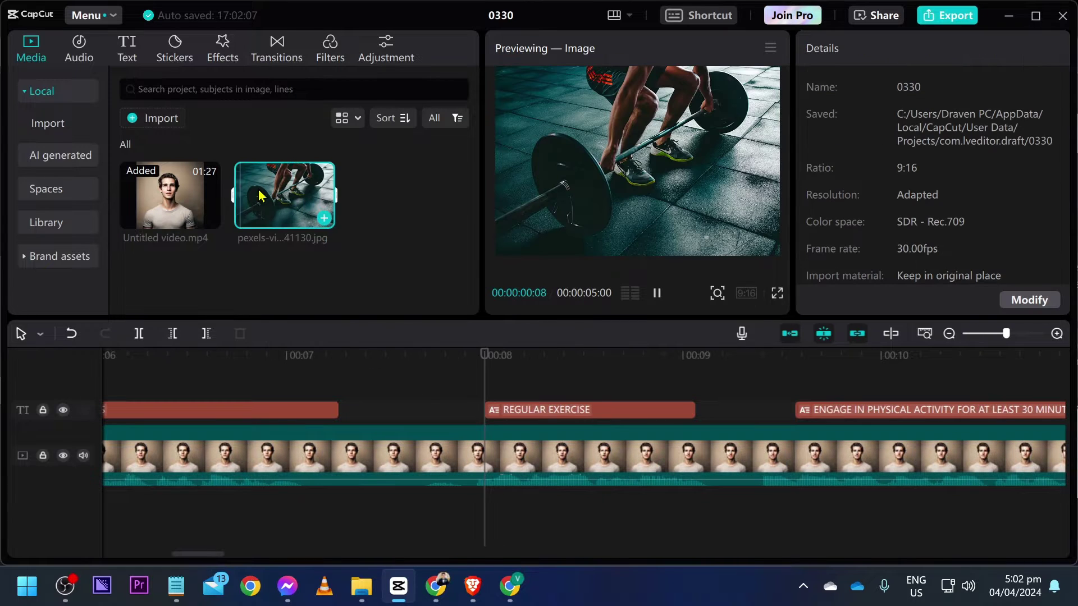
# Add the gym photo as an overlay at 8 seconds, scaled to 43%, below the caption.
pyautogui.moveTo(285, 195); pyautogui.dragTo(497, 383)
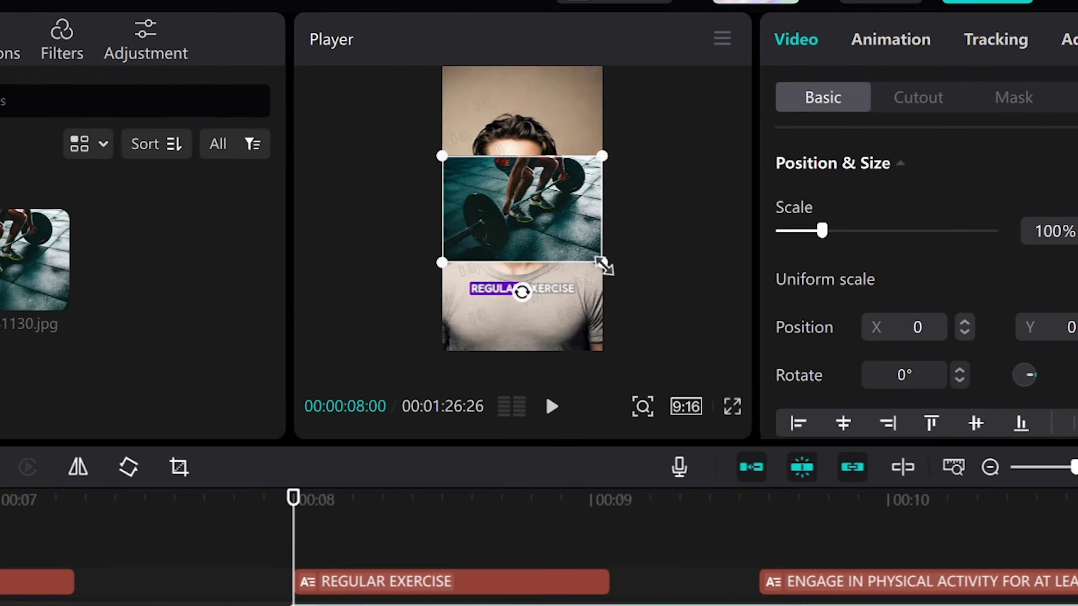
pyautogui.moveTo(689, 200); pyautogui.dragTo(641, 169)
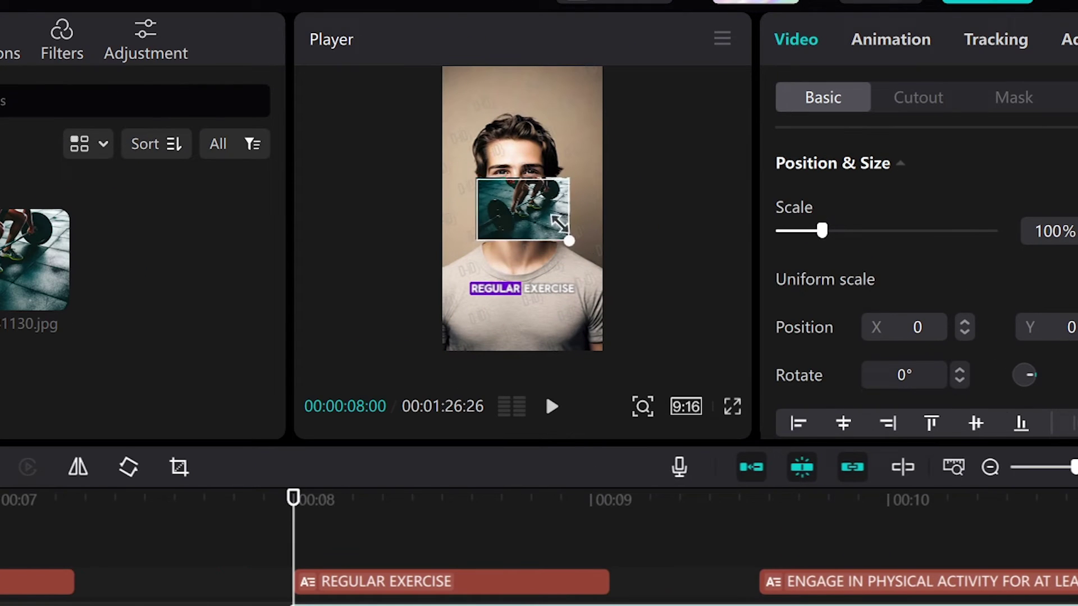
pyautogui.moveTo(549, 215)
pyautogui.mouseDown()
pyautogui.moveTo(556, 228)
pyautogui.moveTo(522, 321)
pyautogui.mouseUp()
pyautogui.click(524, 215)
# Set the playhead just after the REGULAR EXERCISE caption ends and select the gym photo clip.
pyautogui.click(468, 551)
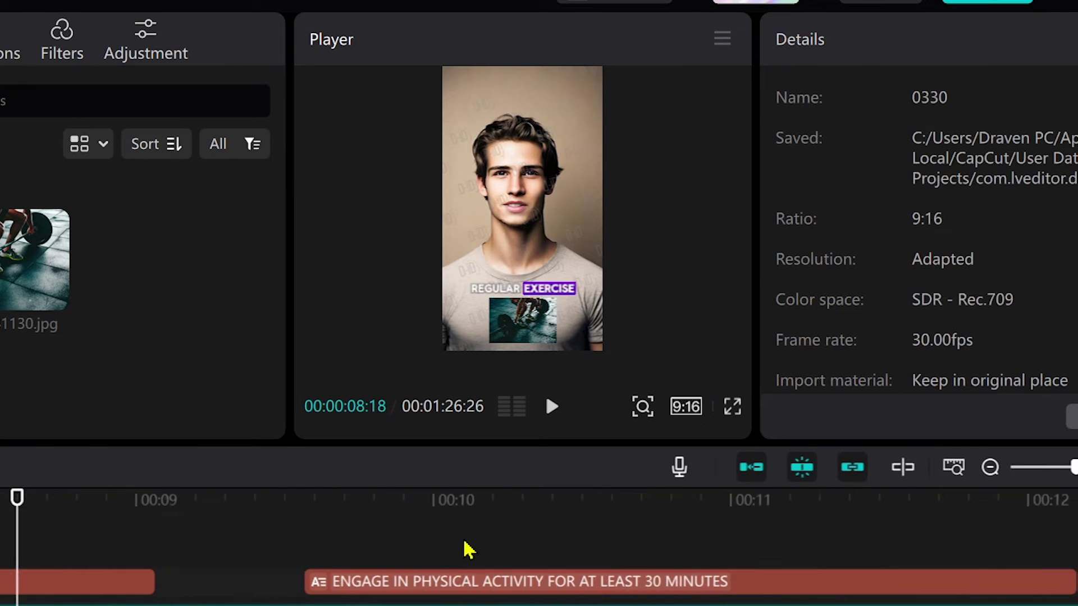
pyautogui.scroll(2, 468, 551)
pyautogui.click(207, 404)
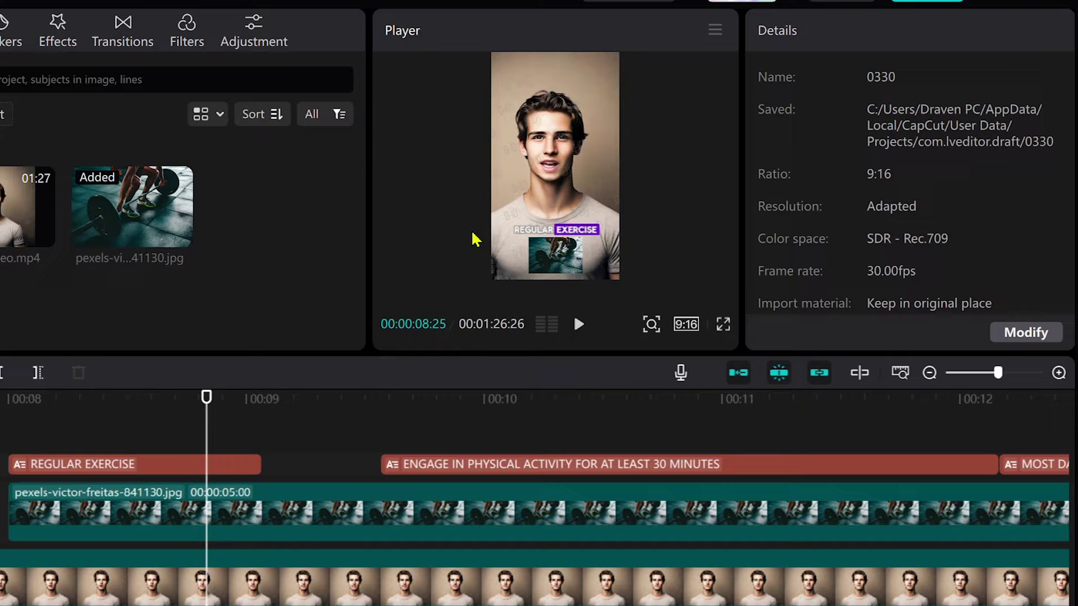
pyautogui.moveTo(207, 397); pyautogui.dragTo(262, 398)
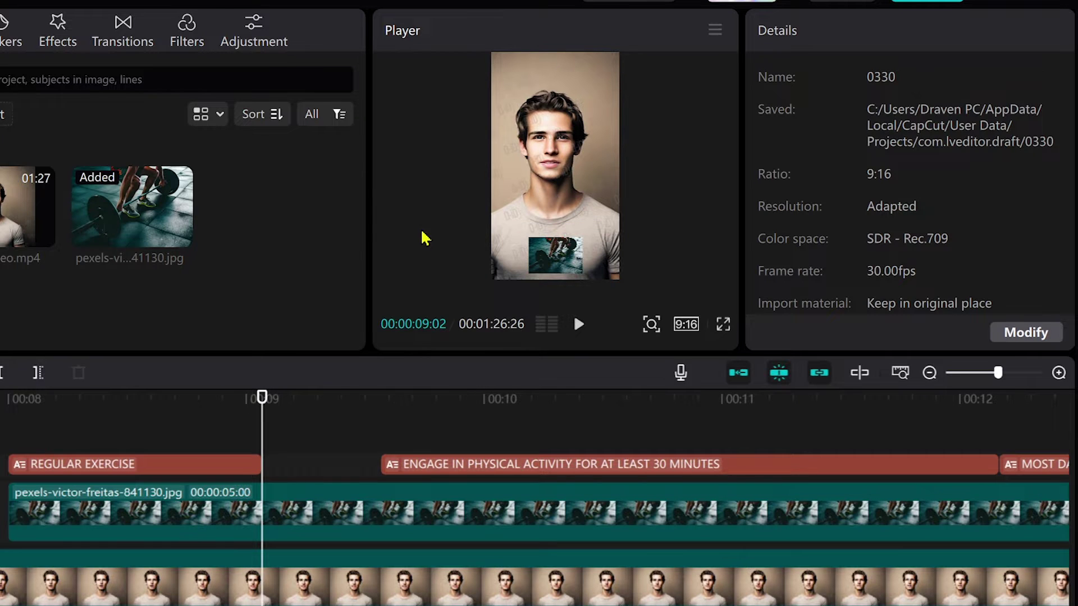
pyautogui.click(332, 440)
pyautogui.press('Up')
pyautogui.scroll(3, 362, 421)
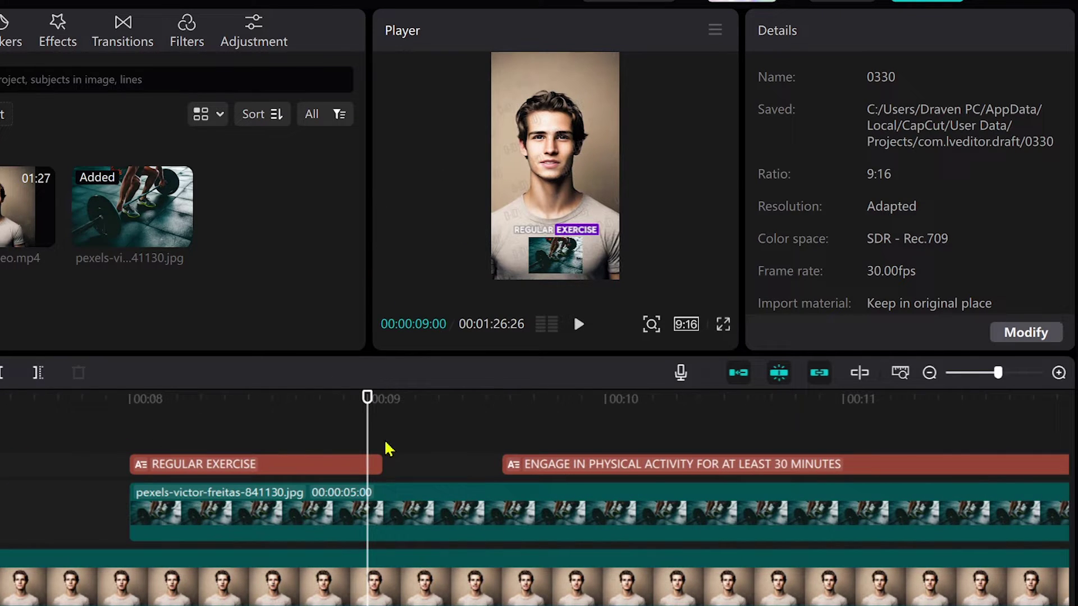
pyautogui.scroll(-3, 383, 421)
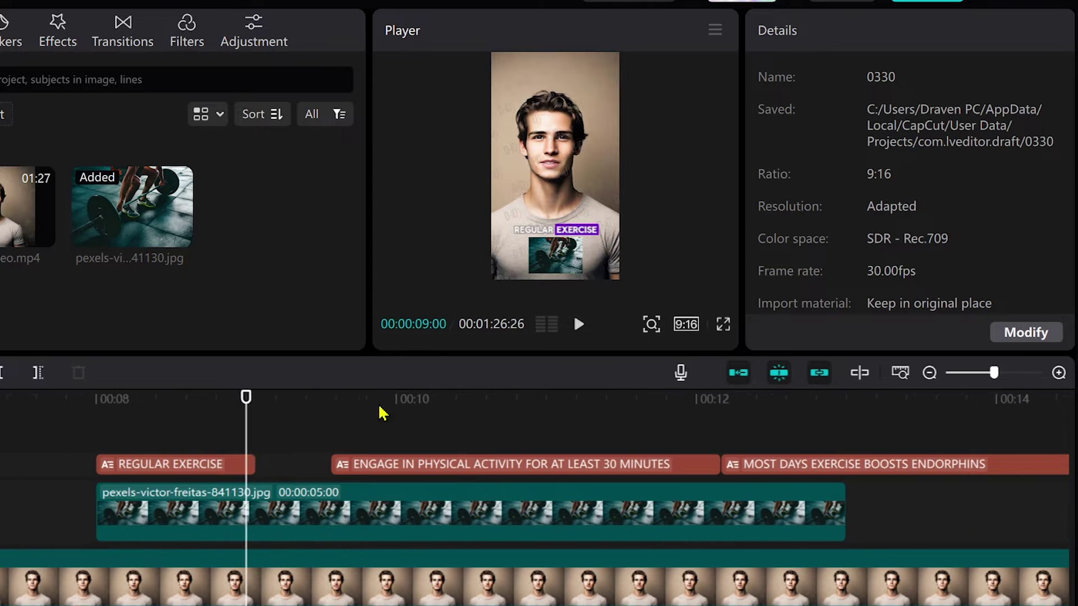
pyautogui.click(257, 398)
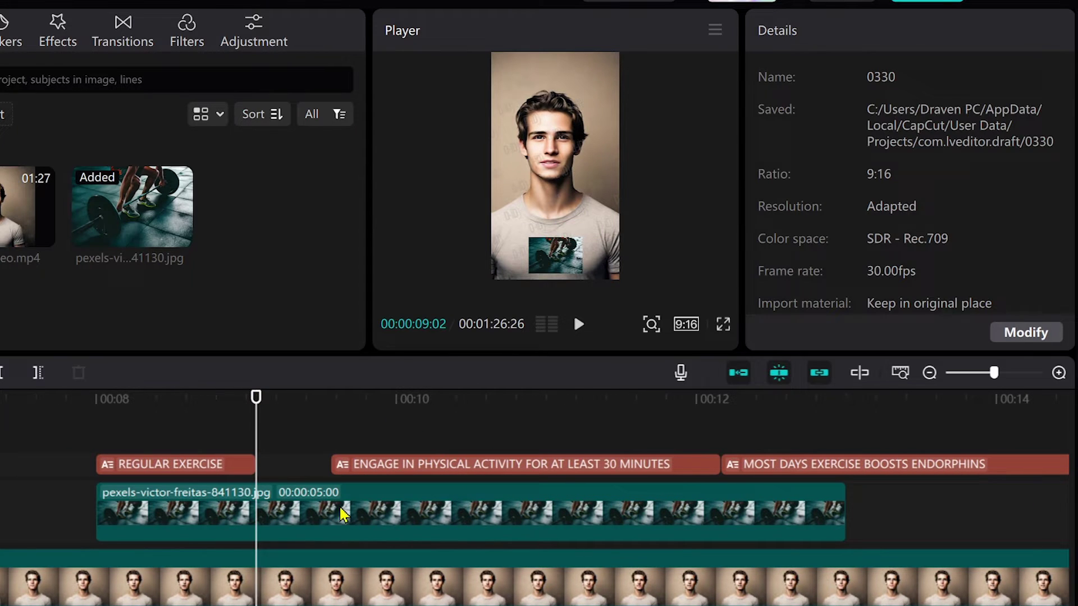
pyautogui.click(294, 505)
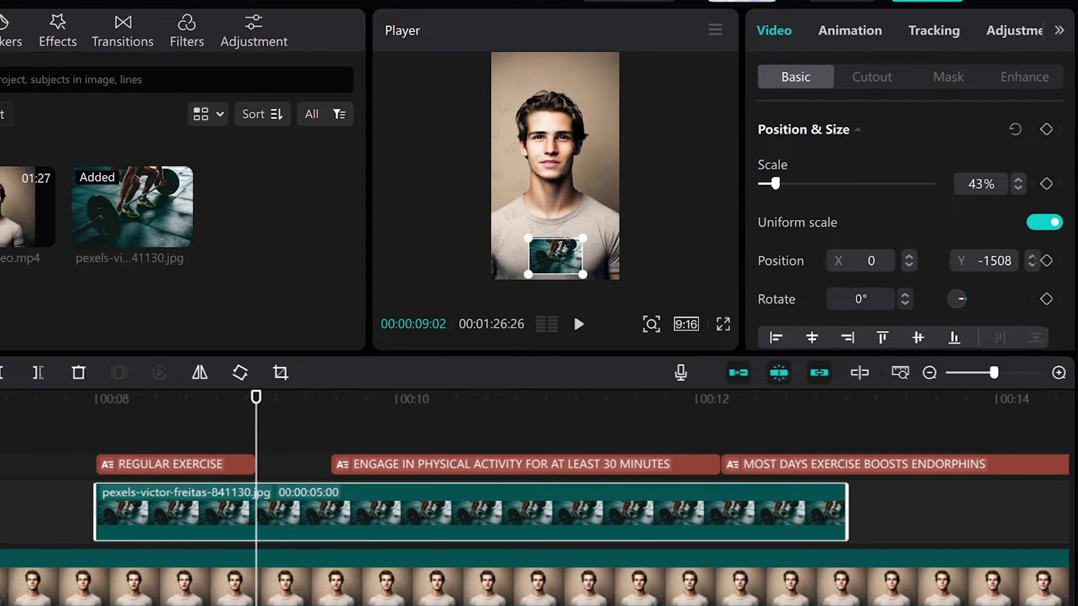
pyautogui.hotkey('ctrl', 'b')
pyautogui.press('Delete')
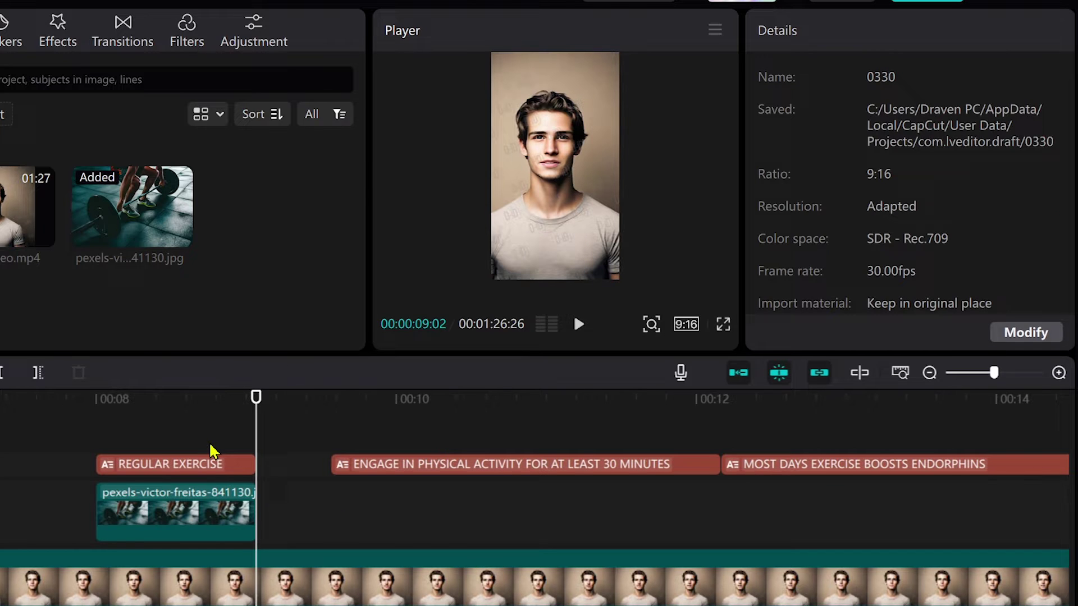
pyautogui.scroll(-1, 215, 452)
pyautogui.click(38, 400)
pyautogui.scroll(-3, 135, 442)
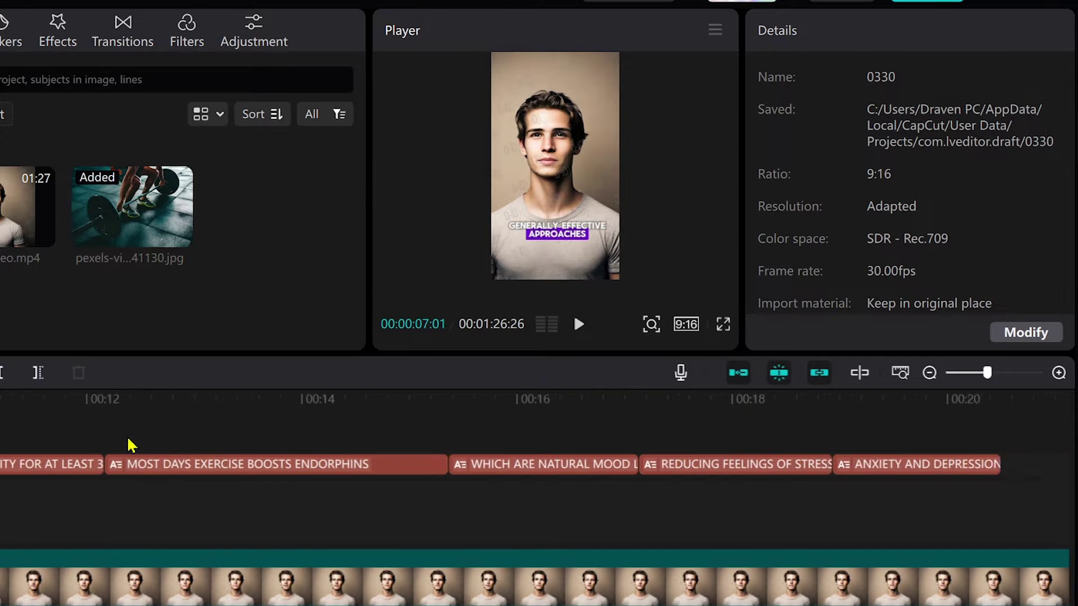
pyautogui.scroll(2, 146, 445)
pyautogui.scroll(-5, 146, 445)
pyautogui.scroll(-5, 146, 445)
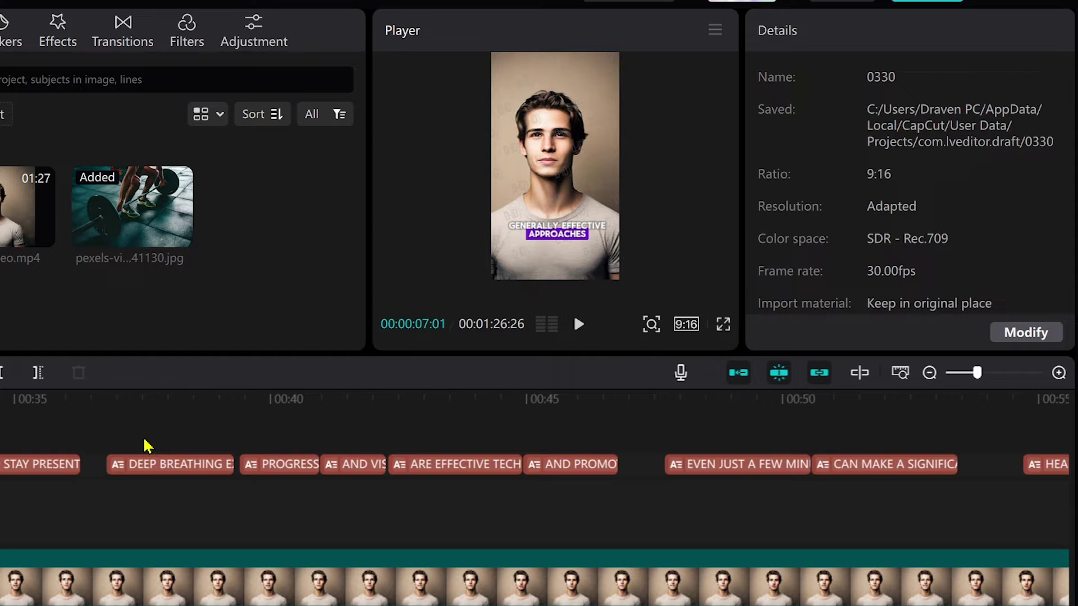
pyautogui.scroll(-4, 146, 444)
pyautogui.scroll(-2, 421, 497)
pyautogui.scroll(-3, 420, 498)
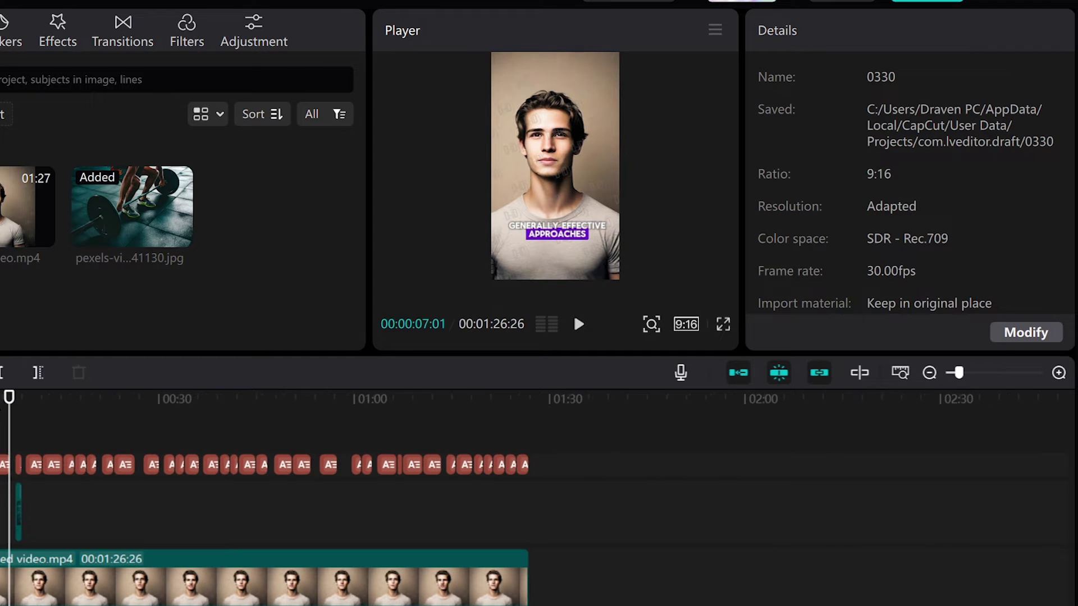
pyautogui.press('space')
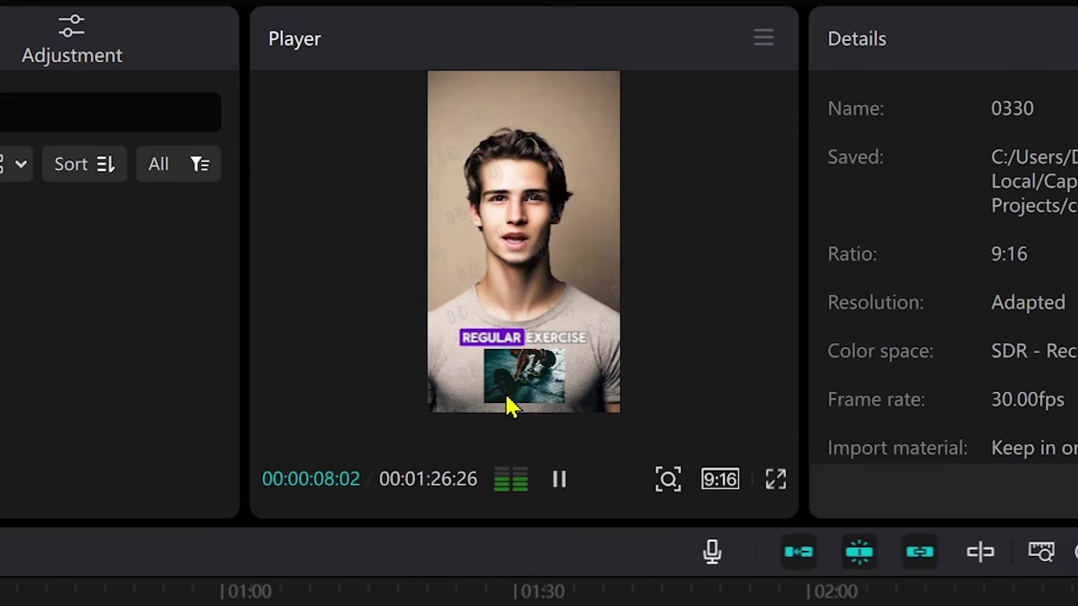
pyautogui.press('space')
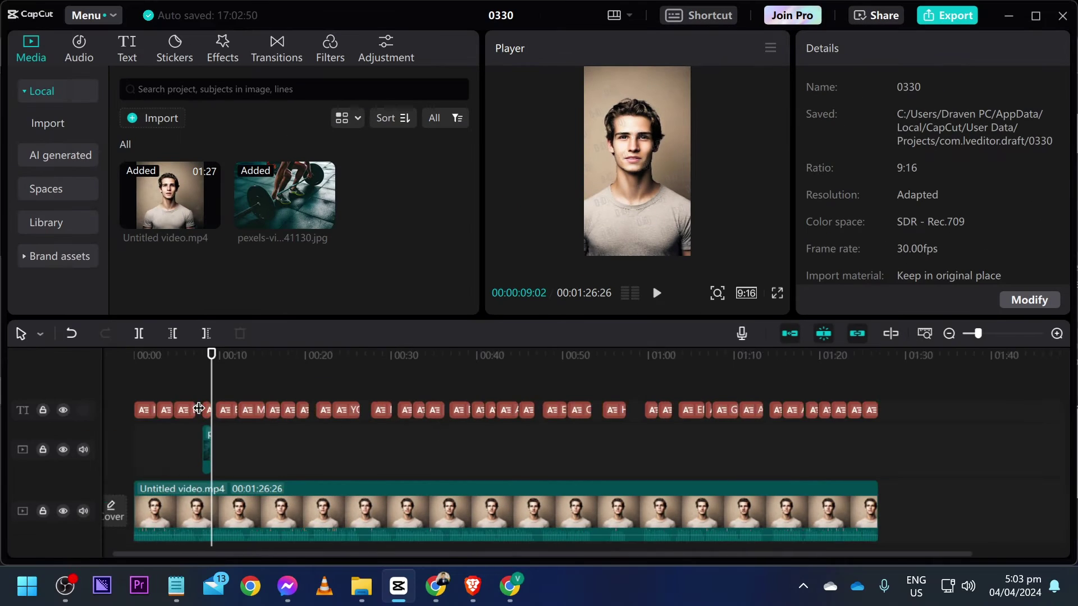
pyautogui.scroll(5, 223, 410)
pyautogui.hscroll(-5, 223, 411)
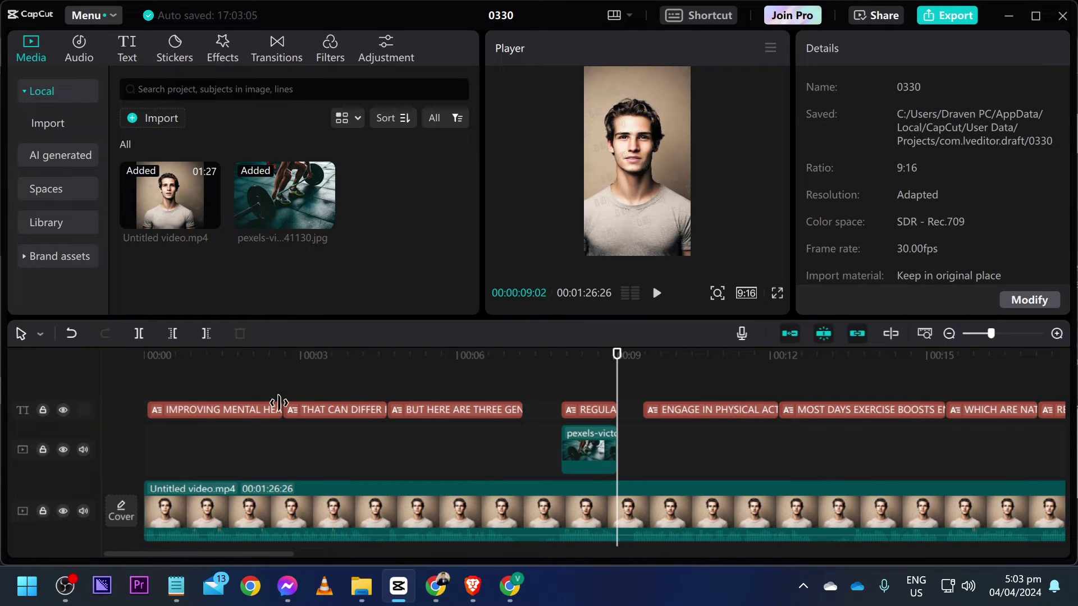
# Replay from about seven seconds, inspect the gym photo overlay's scale, and open the stock Library.
pyautogui.click(528, 379)
pyautogui.press('space')
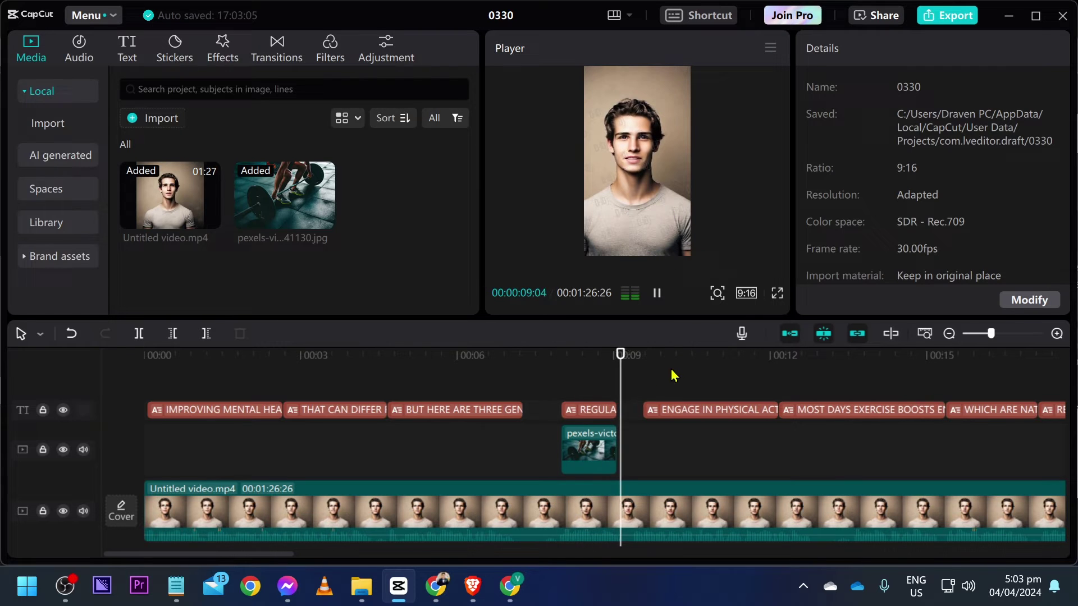
pyautogui.press('space')
pyautogui.click(601, 453)
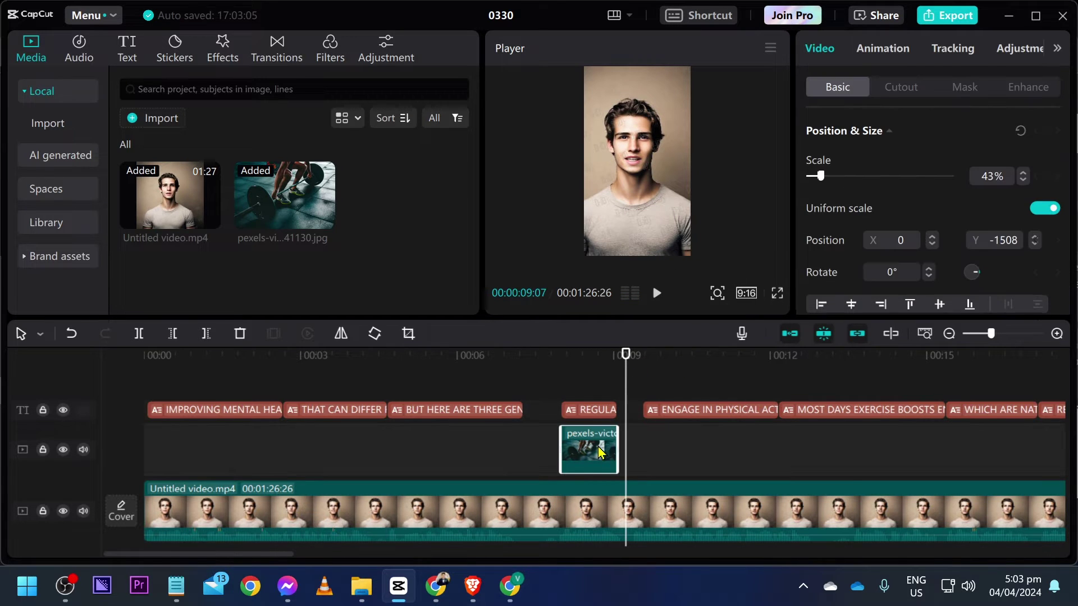
pyautogui.click(605, 396)
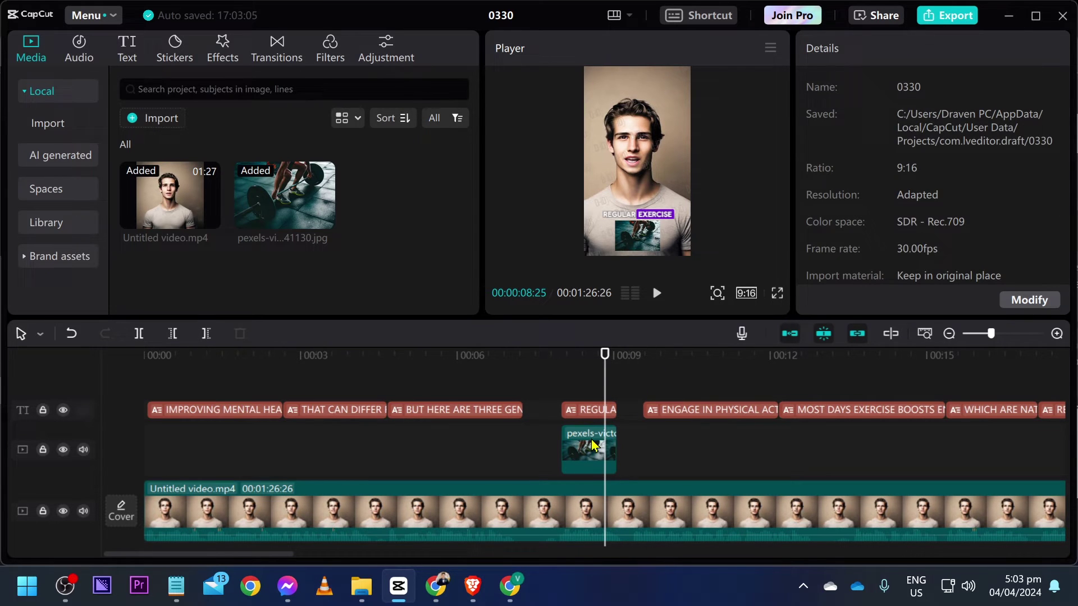
pyautogui.click(595, 447)
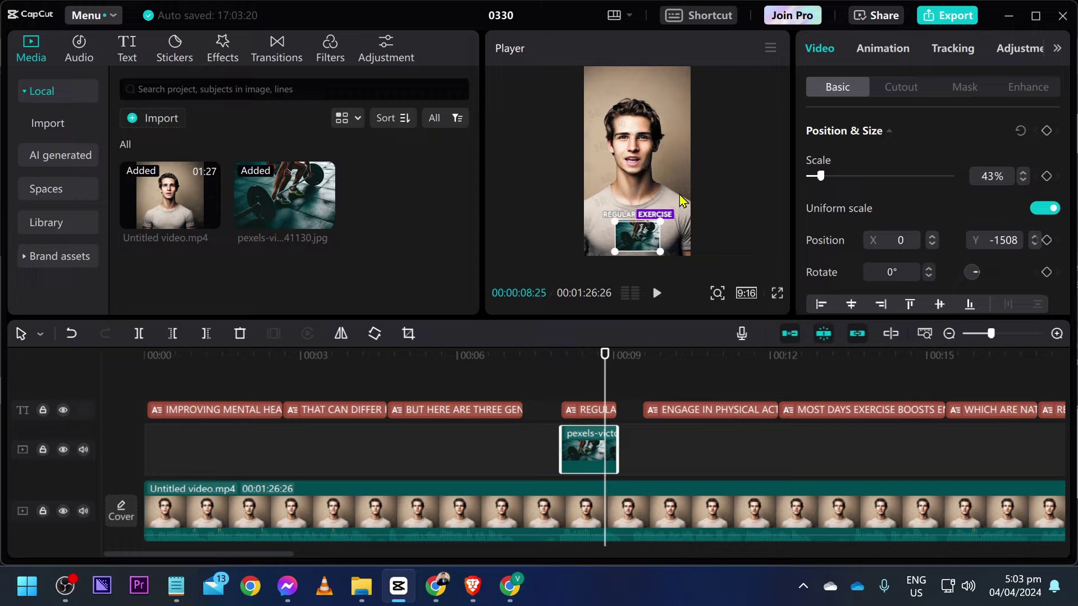
pyautogui.click(46, 222)
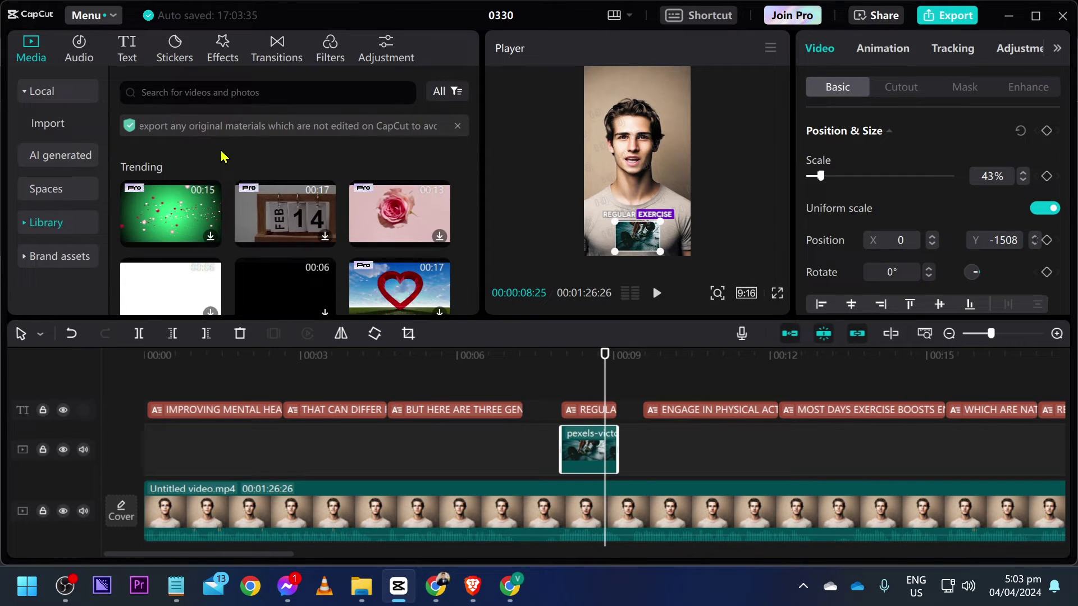
pyautogui.scroll(-5, 216, 169)
# Search the stock library for 'exercise' footage.
pyautogui.click(226, 93)
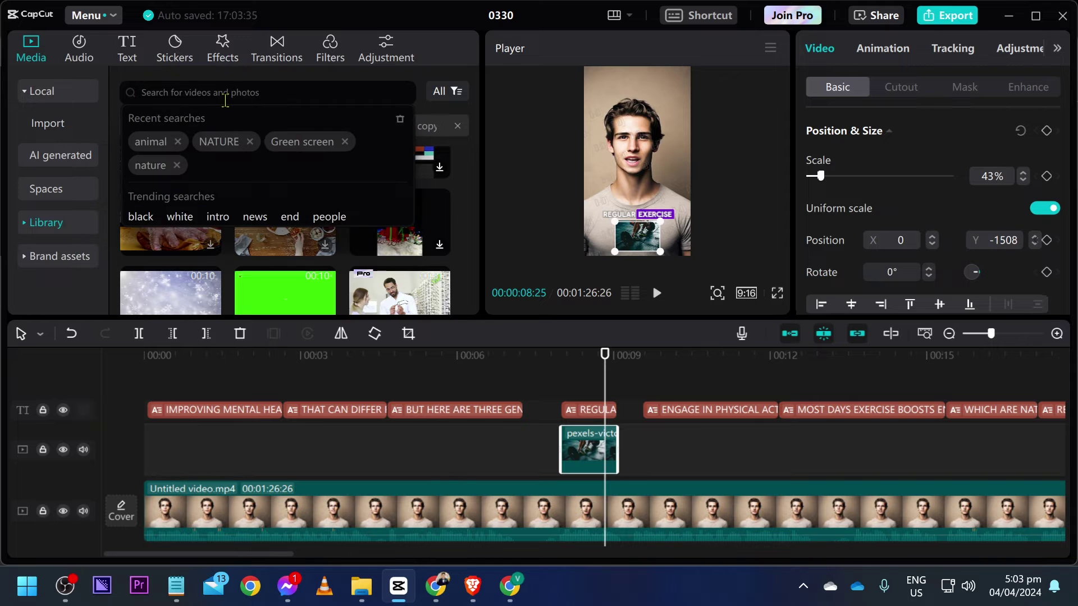
pyautogui.write('EXERCISE')
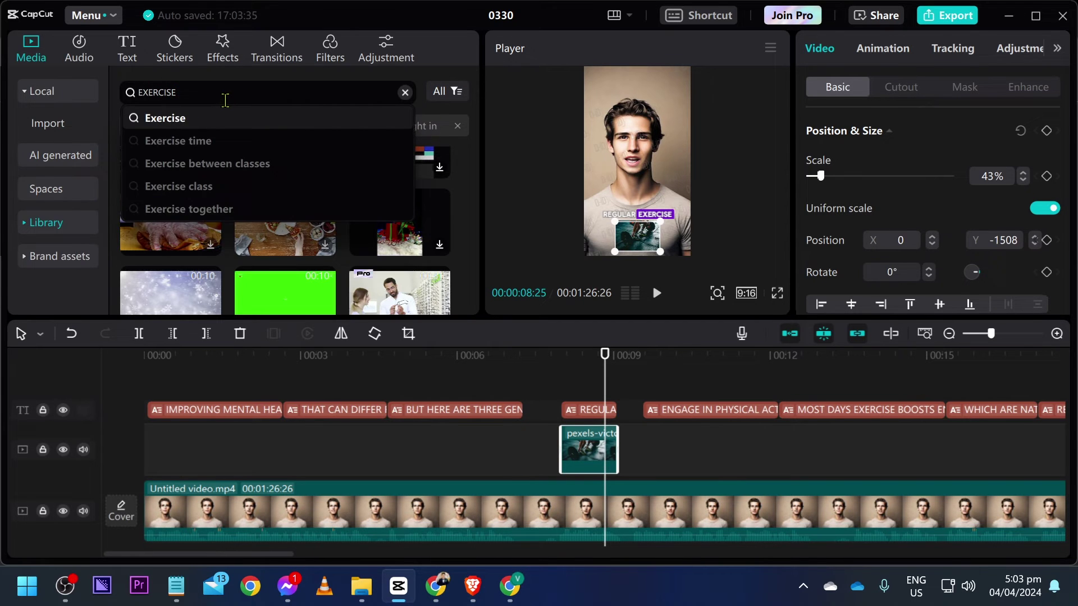
pyautogui.press('Return')
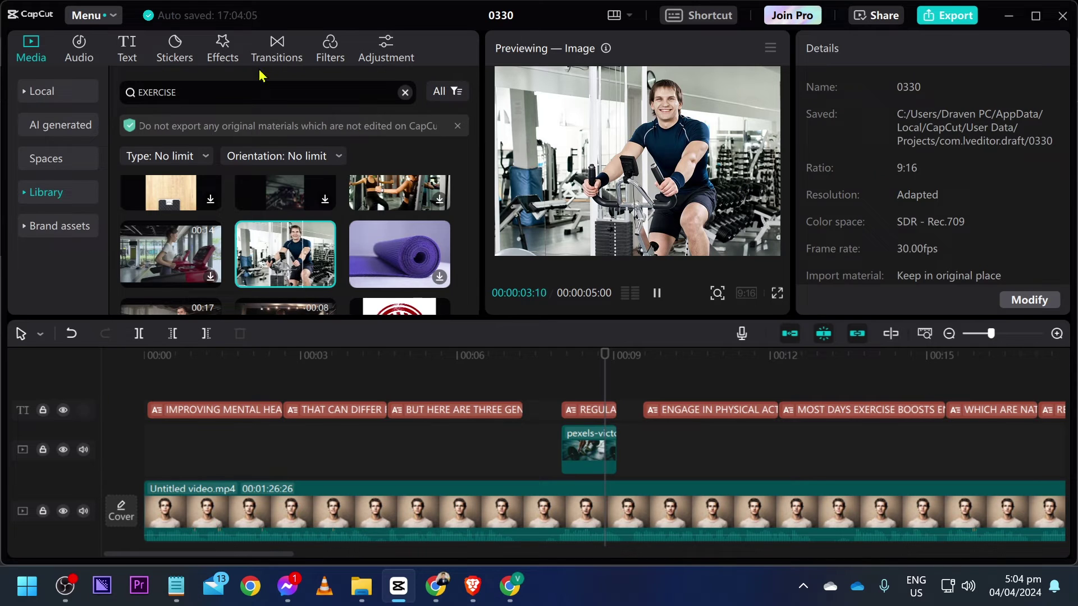
pyautogui.moveTo(285, 254)
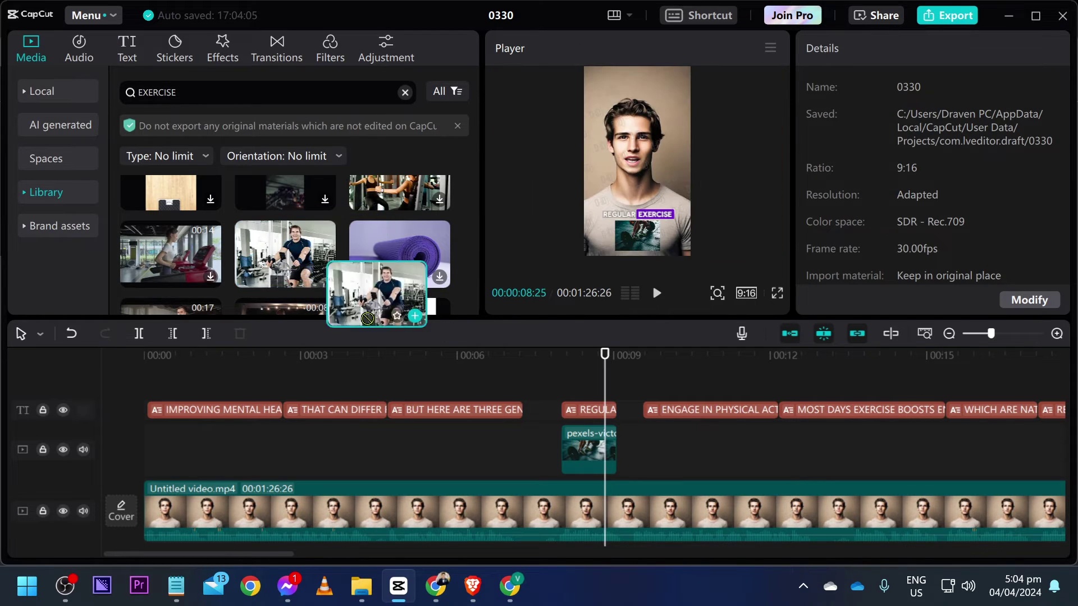
# Add the Athletic guy exercise-bicycle clip after the gym photo and preview from seven seconds.
pyautogui.moveTo(289, 244); pyautogui.dragTo(681, 453)
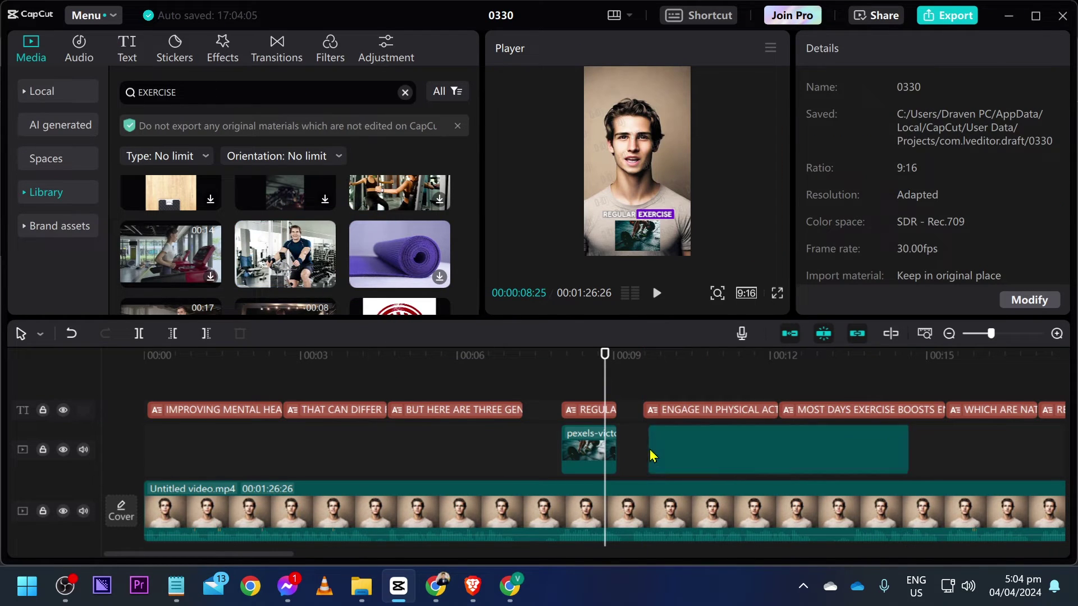
pyautogui.click(645, 364)
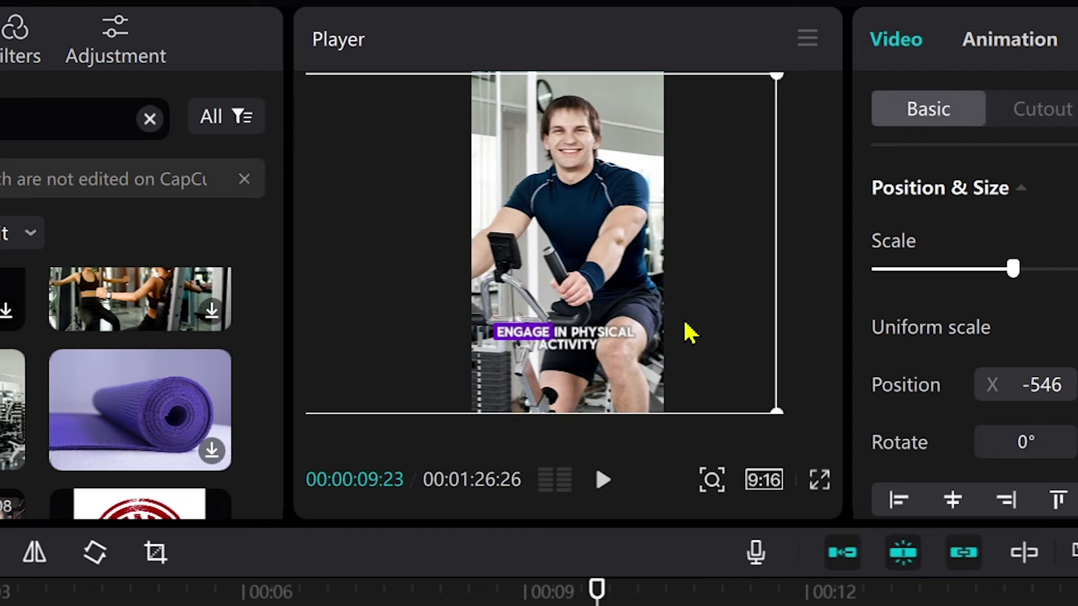
pyautogui.click(384, 592)
pyautogui.press('space')
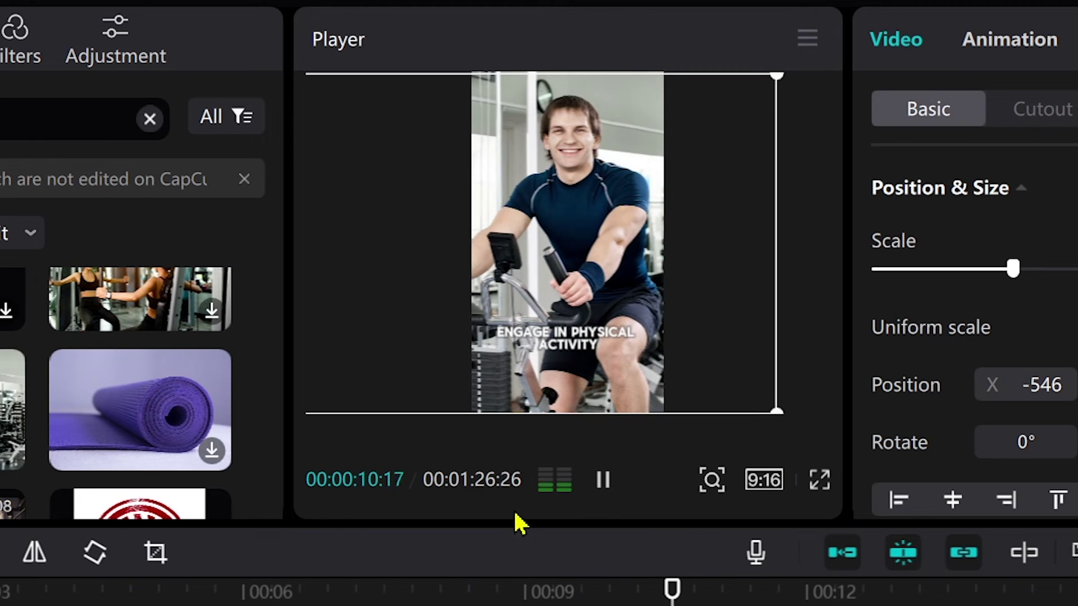
pyautogui.click(602, 479)
# Select the exercise-bicycle clip and replay the cut into it from just before.
pyautogui.click(569, 590)
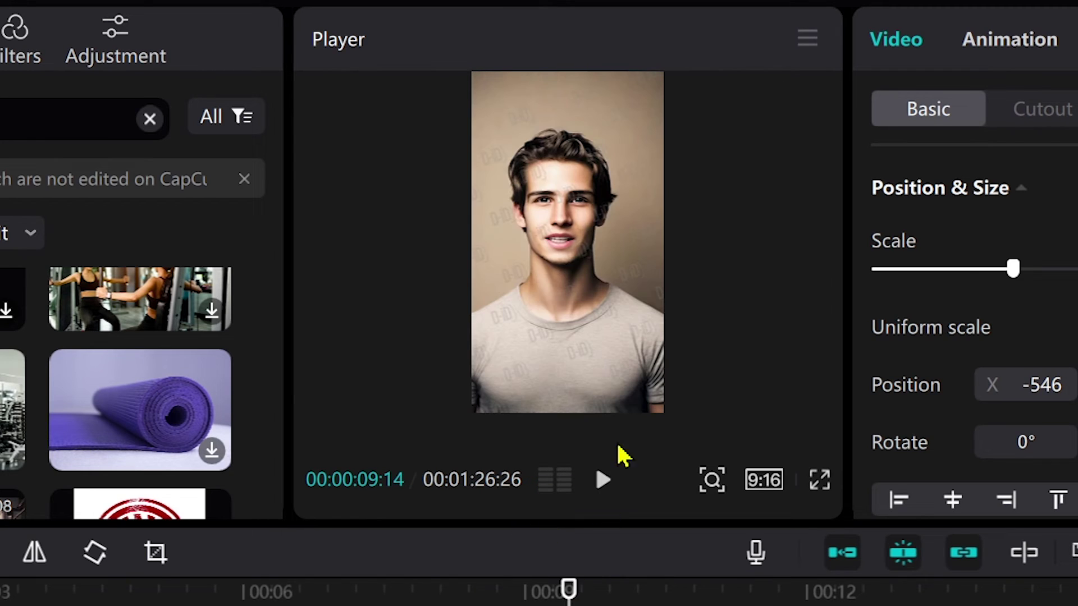
pyautogui.press('Right')
pyautogui.press('Right')
pyautogui.press('Right')
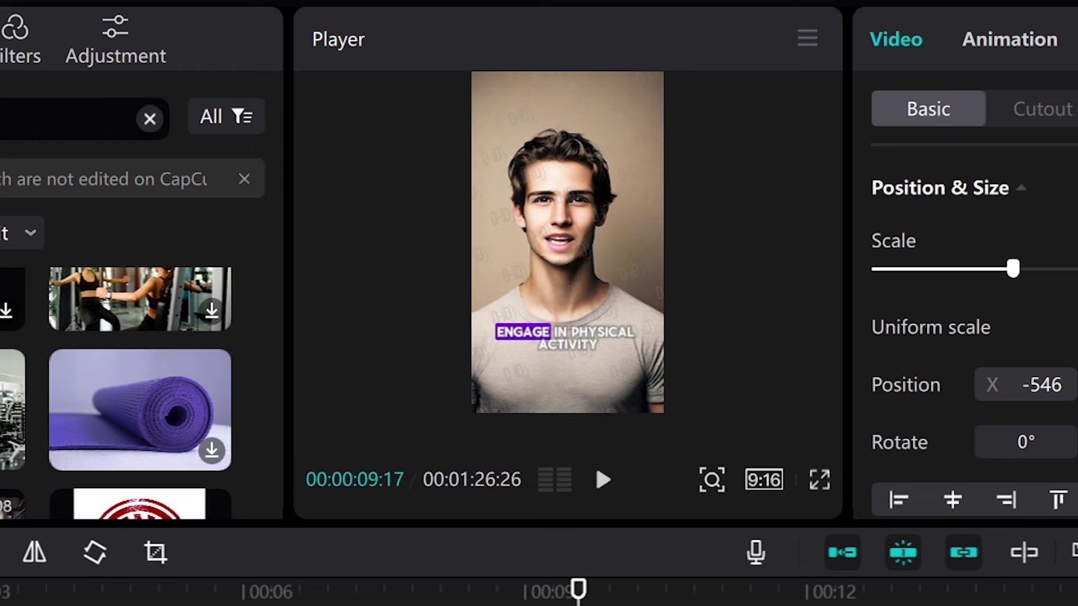
pyautogui.click(579, 591)
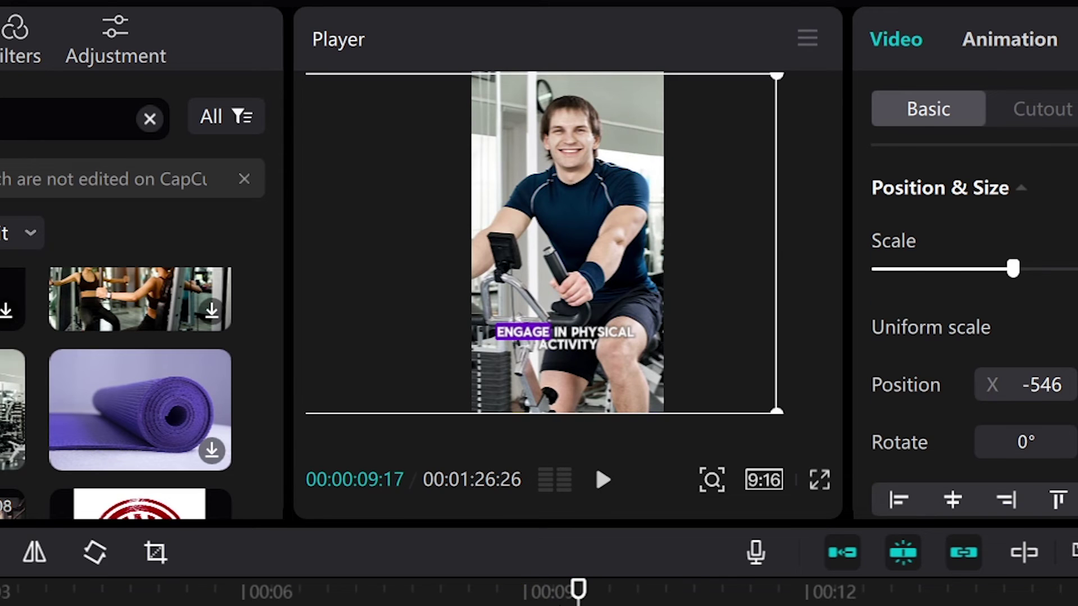
pyautogui.click(519, 591)
pyautogui.press('space')
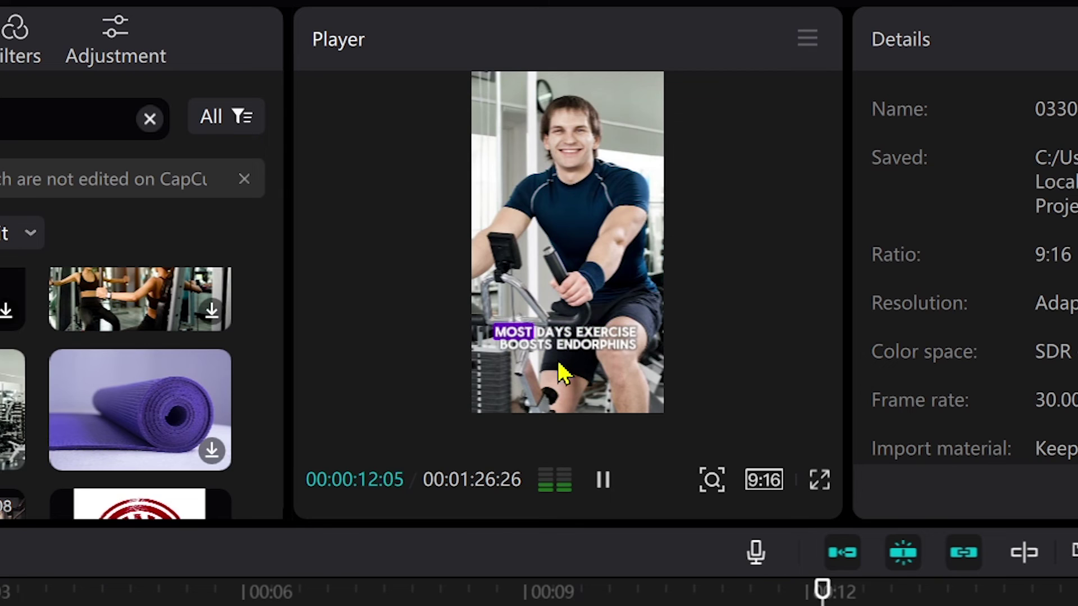
pyautogui.click(603, 480)
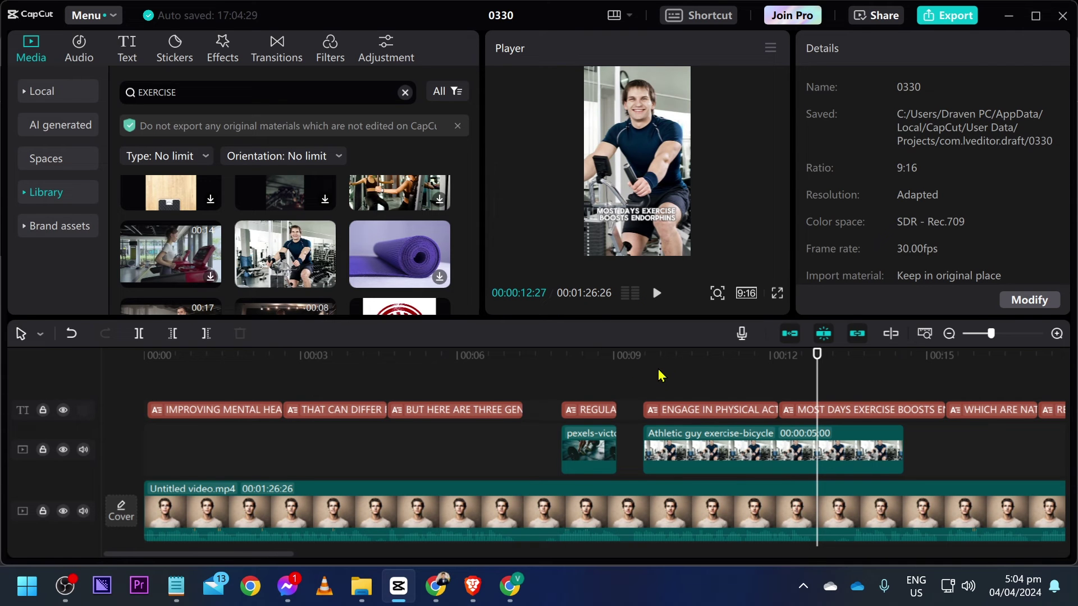
# Extend the exercise-bicycle clip's duration to 00:00:07:10.
pyautogui.moveTo(904, 440); pyautogui.dragTo(806, 442)
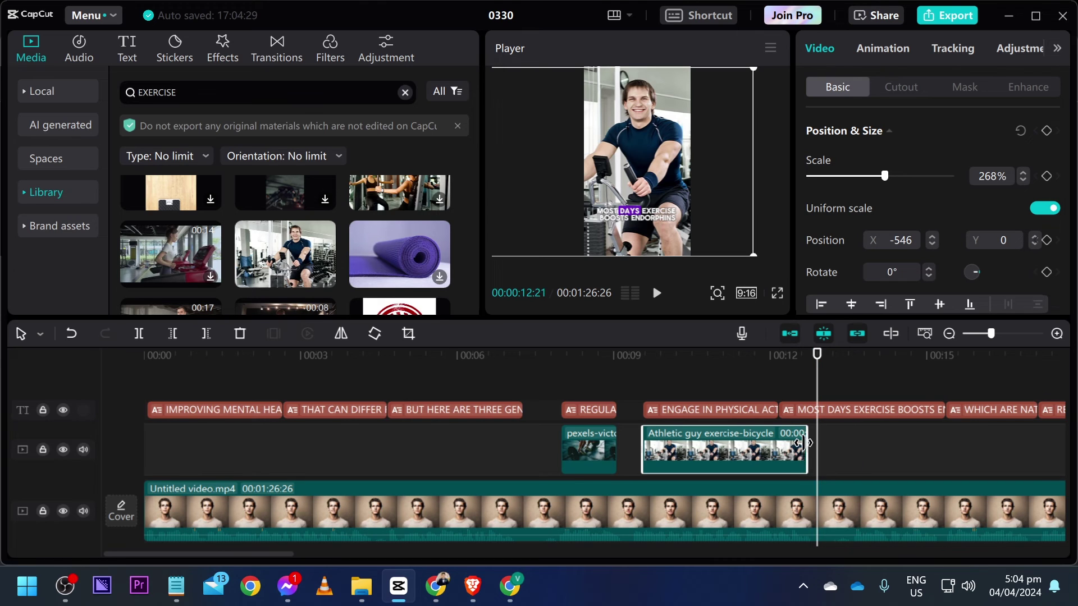
pyautogui.moveTo(806, 442); pyautogui.dragTo(1022, 450)
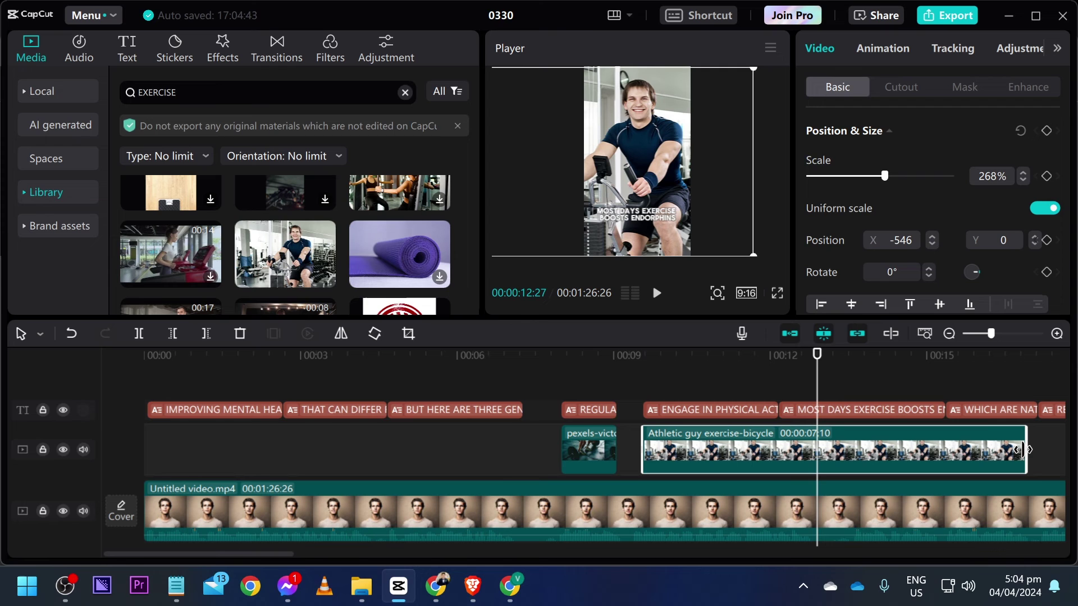
pyautogui.click(939, 19)
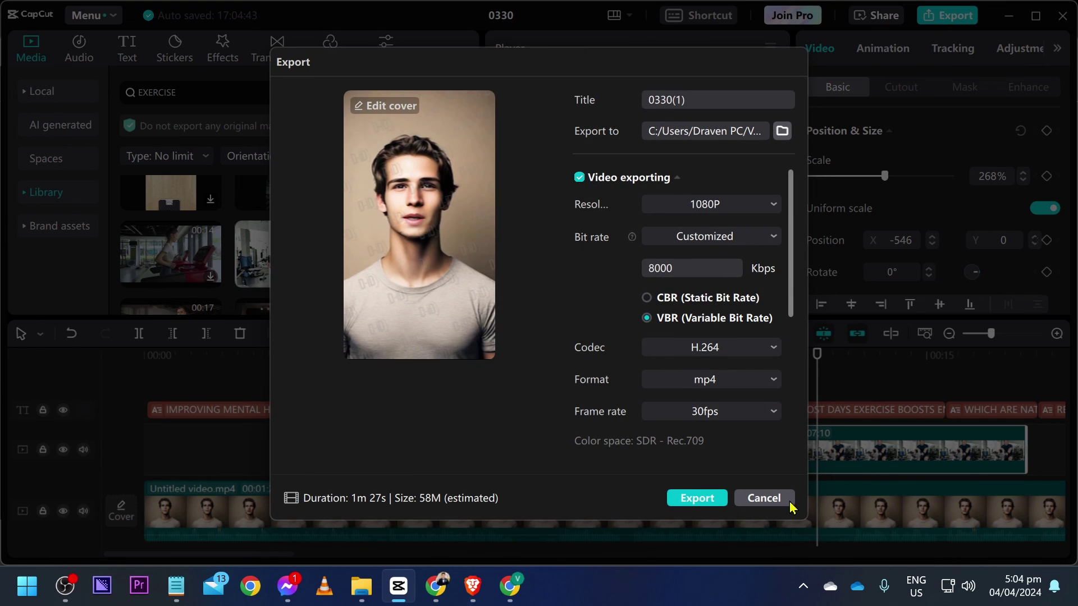
pyautogui.click(751, 501)
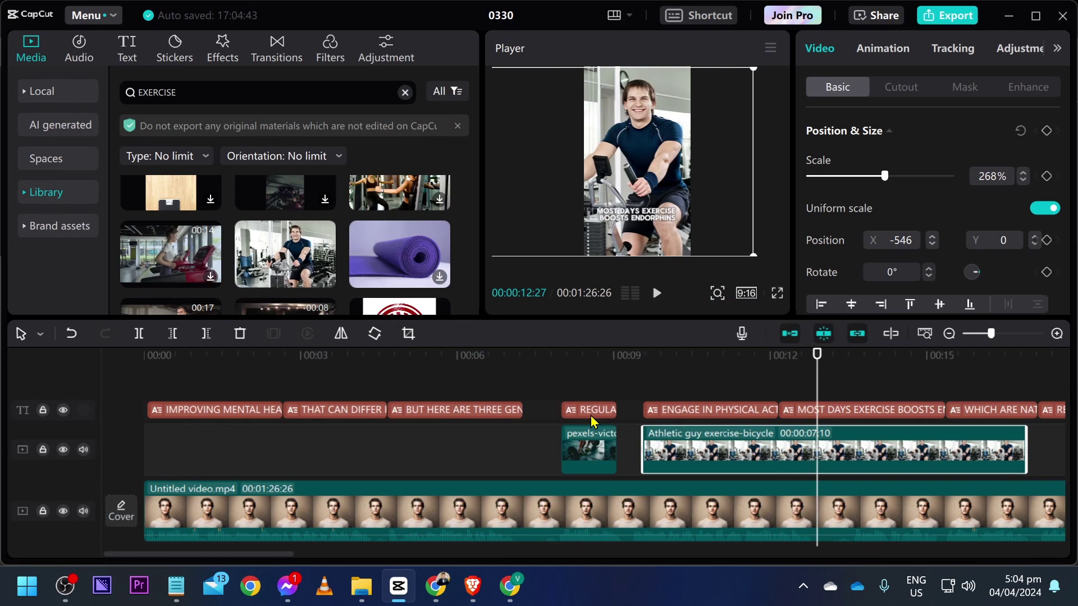